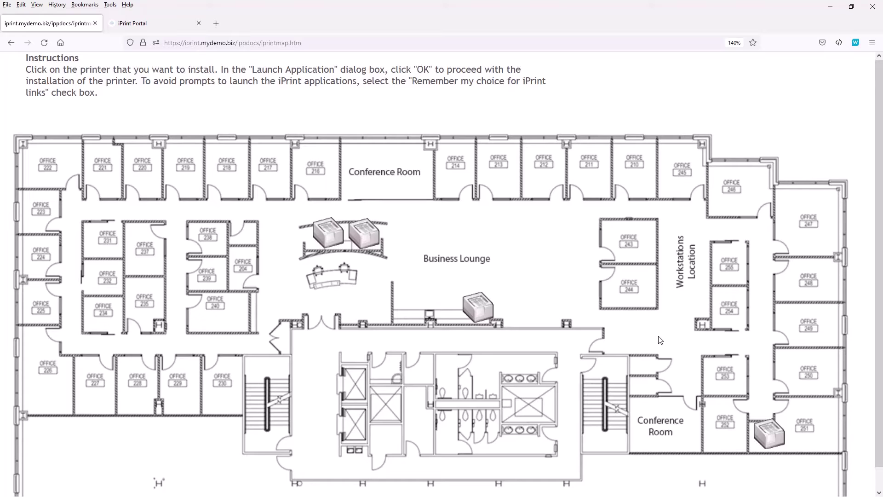
# Install the HP LaserJet 1 printer by the Business Lounge on the floor map, confirming the prompts.
pyautogui.click(477, 308)
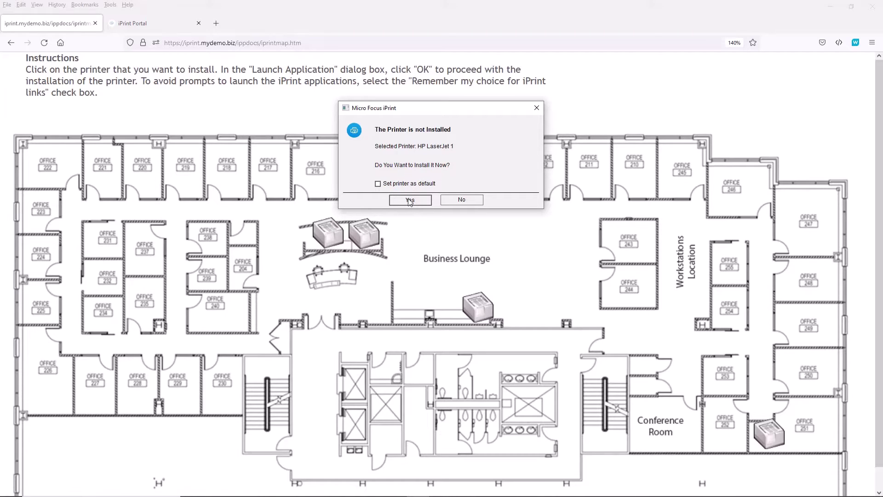
pyautogui.click(410, 200)
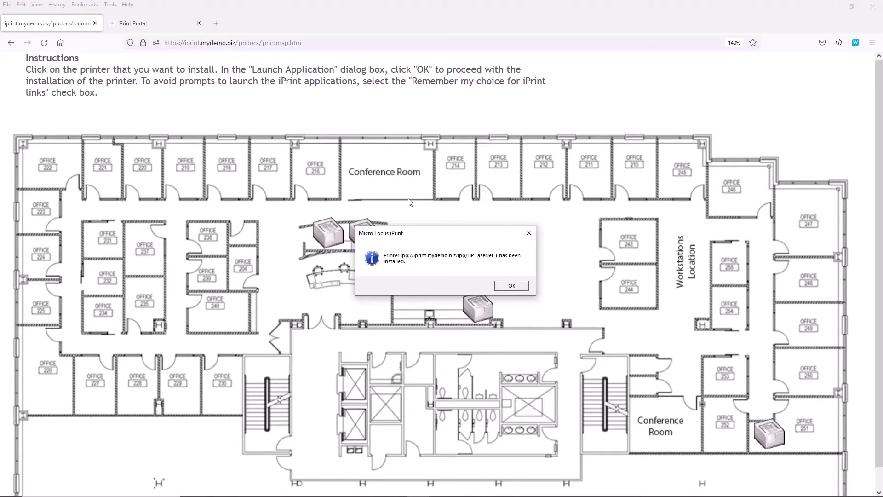
pyautogui.click(514, 287)
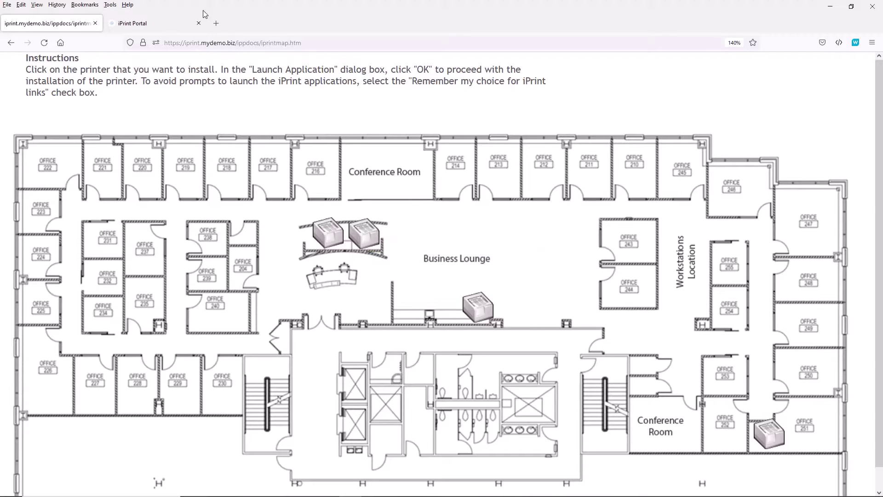
# Switch to the iPrint Portal printer list and bring up its Login form.
pyautogui.click(161, 24)
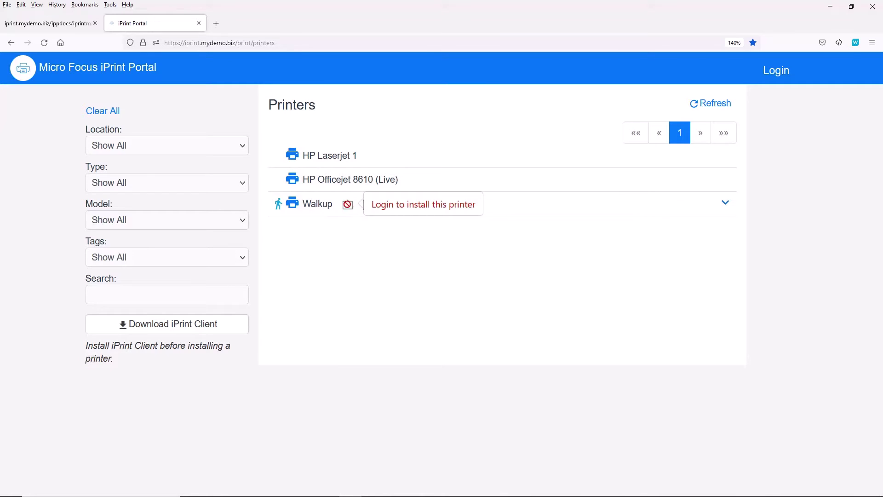
pyautogui.click(772, 71)
# Log in to the iPrint Portal with the user name and account password.
pyautogui.click(375, 197)
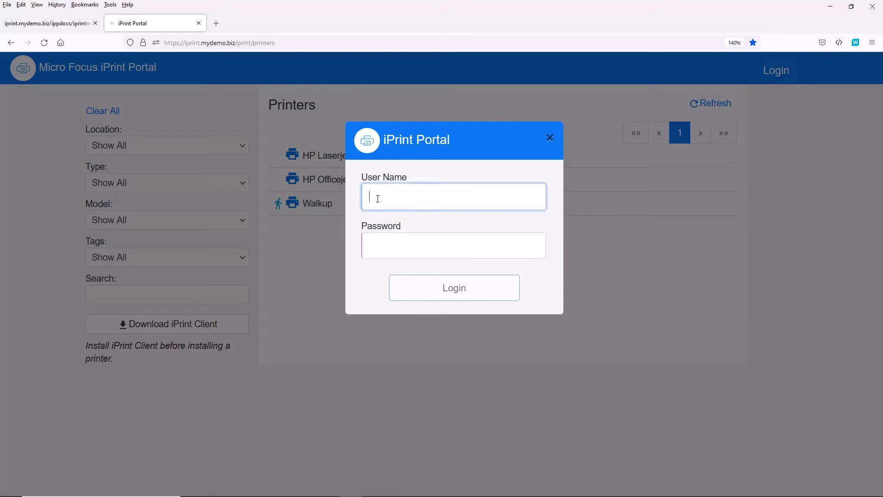
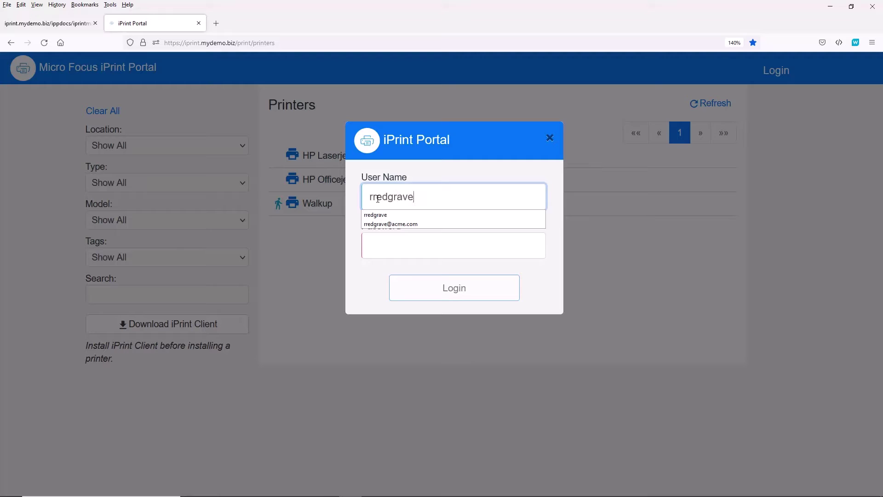
pyautogui.press('Tab')
pyautogui.write('••••••')
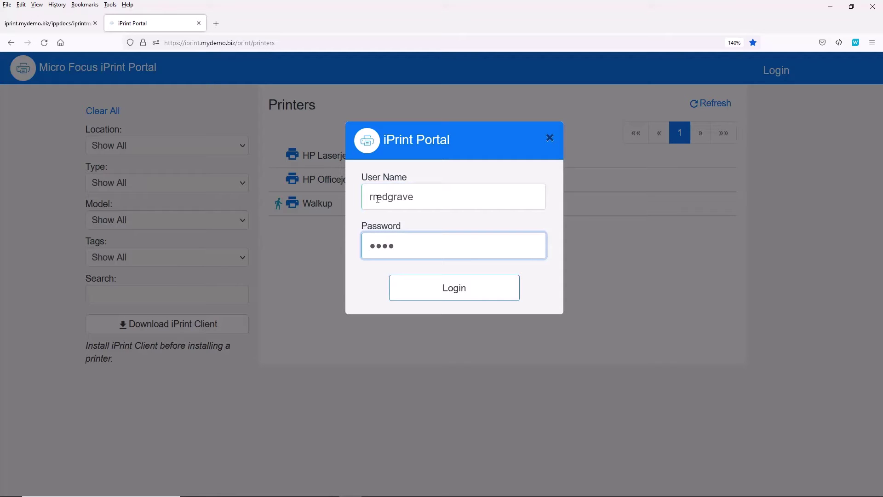
pyautogui.click(444, 292)
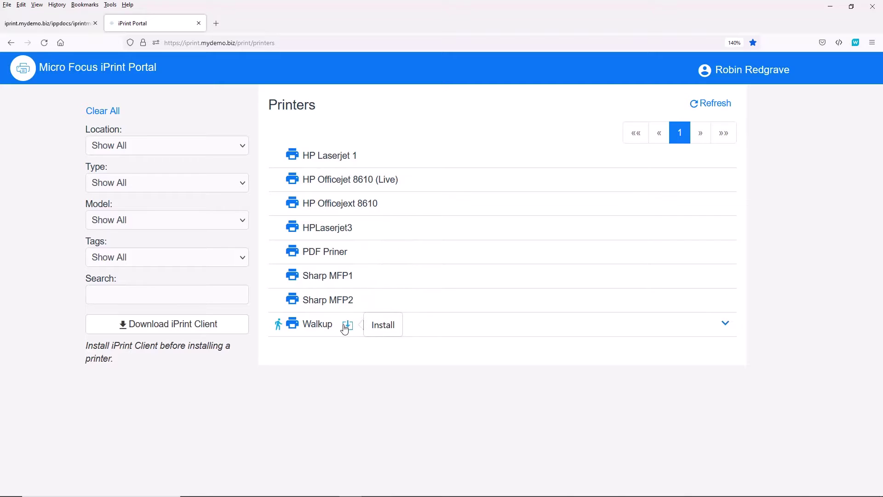
# Install the Walkup printer from the portal list, confirming the prompts.
pyautogui.click(349, 329)
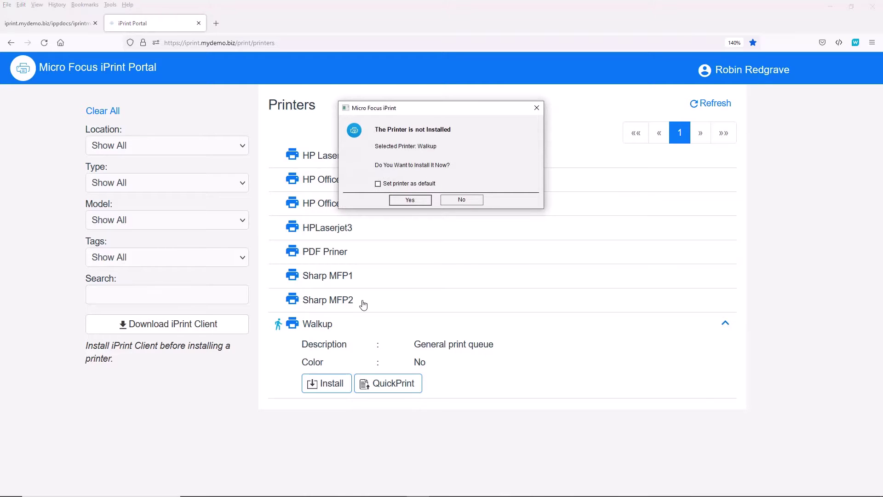
pyautogui.click(404, 202)
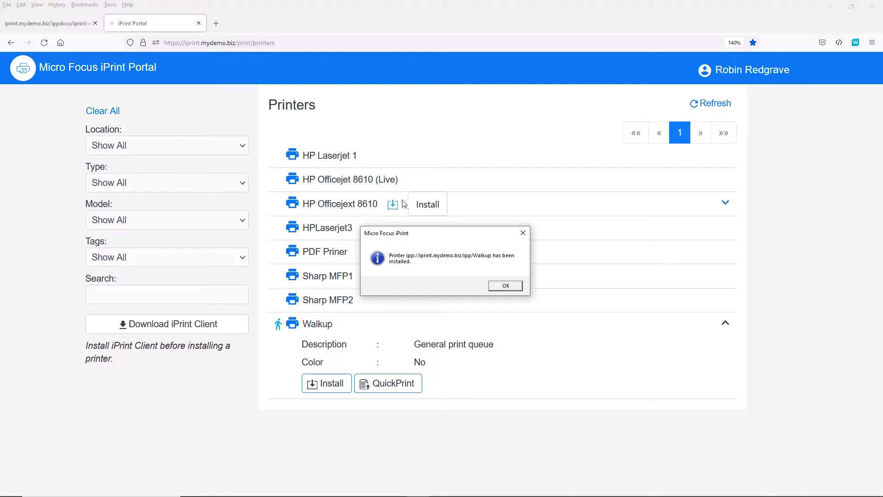
pyautogui.click(494, 288)
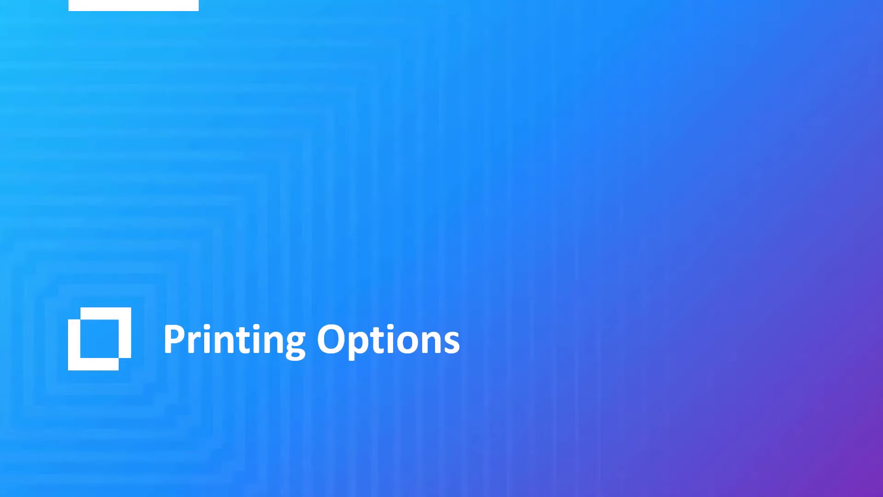
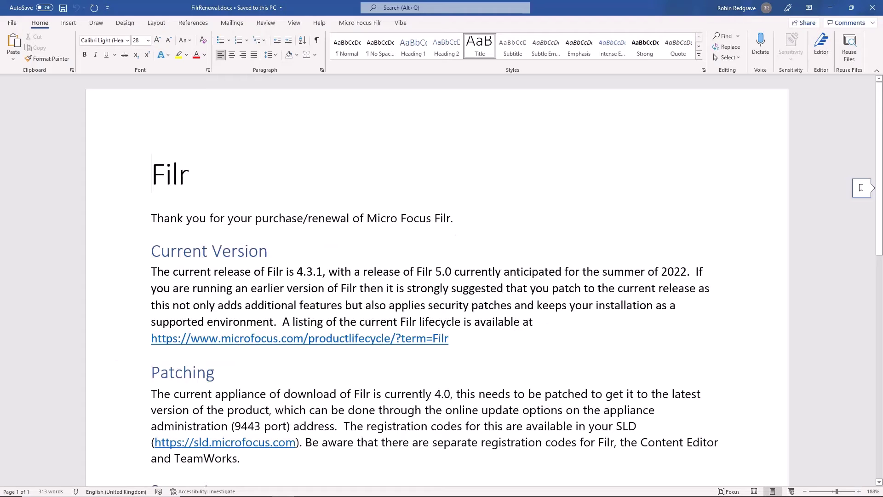
# Print FilrRenewal.docx from Word to the Walkup printer on ipp://iprint.mydemo.biz.
pyautogui.click(12, 23)
pyautogui.click(28, 165)
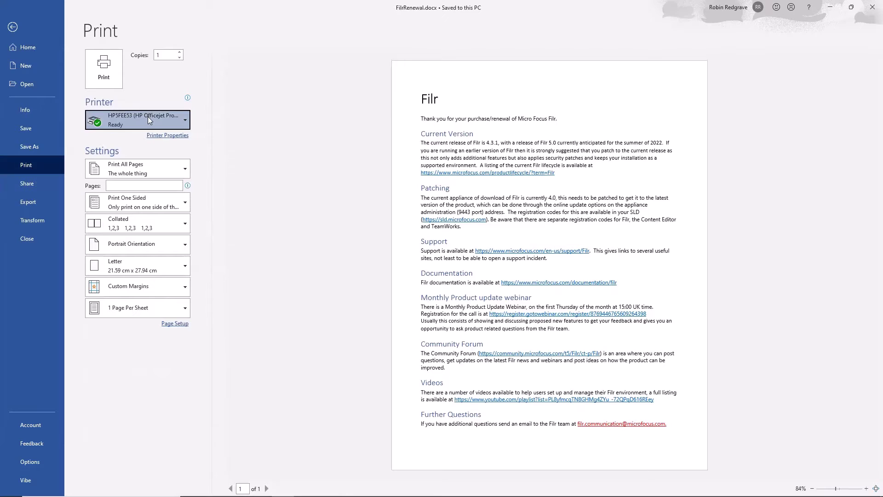
pyautogui.click(148, 118)
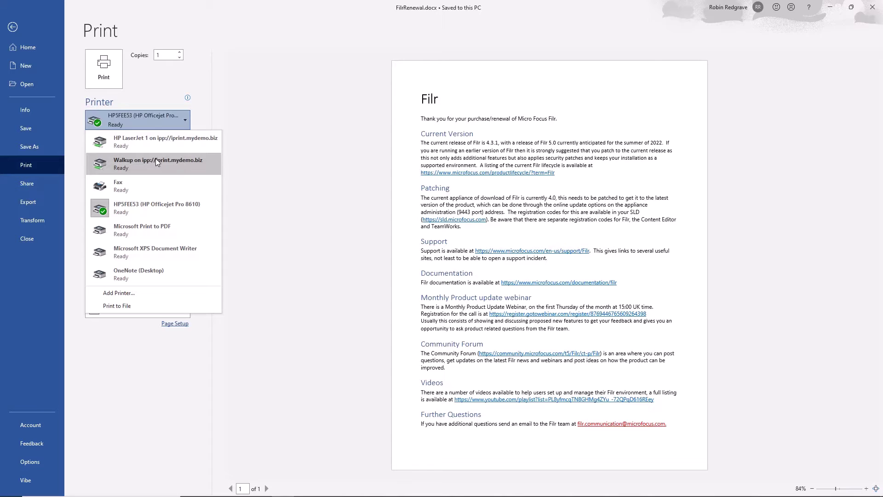
pyautogui.moveTo(156, 164)
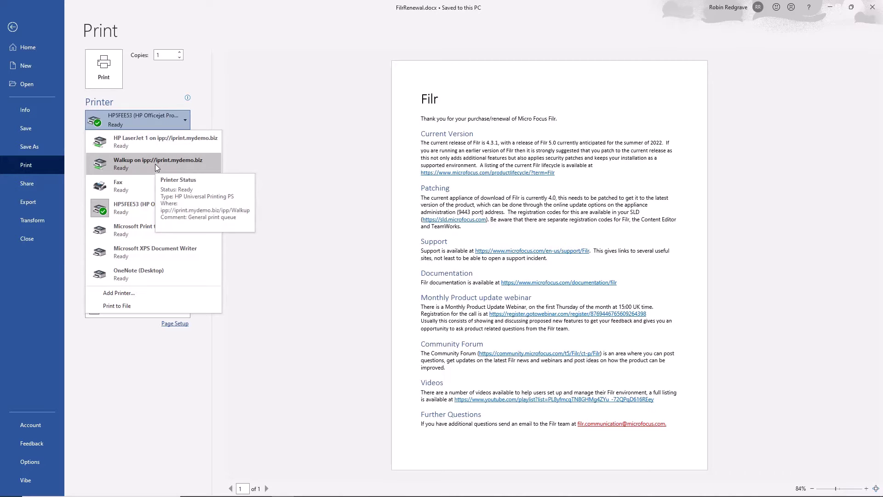
pyautogui.click(128, 162)
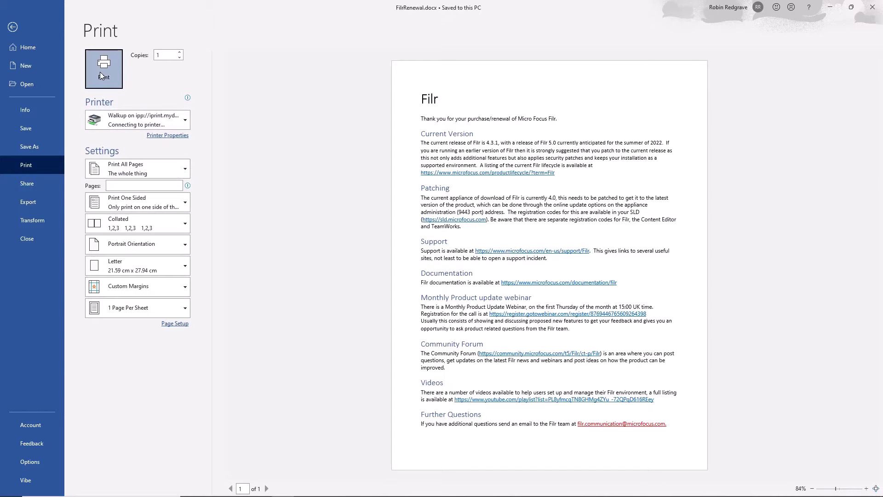
pyautogui.click(100, 73)
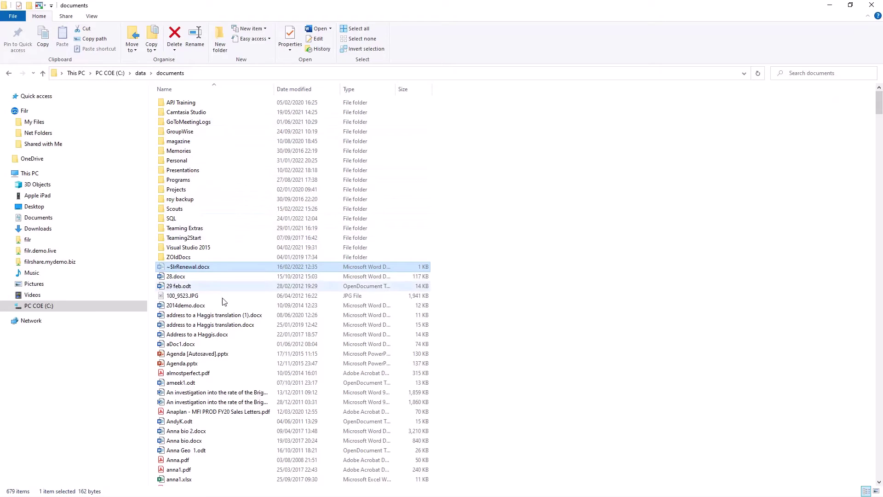
# Open the iPrint print dialog for Address to a Haggis.docx and check the printer list.
pyautogui.rightClick(197, 336)
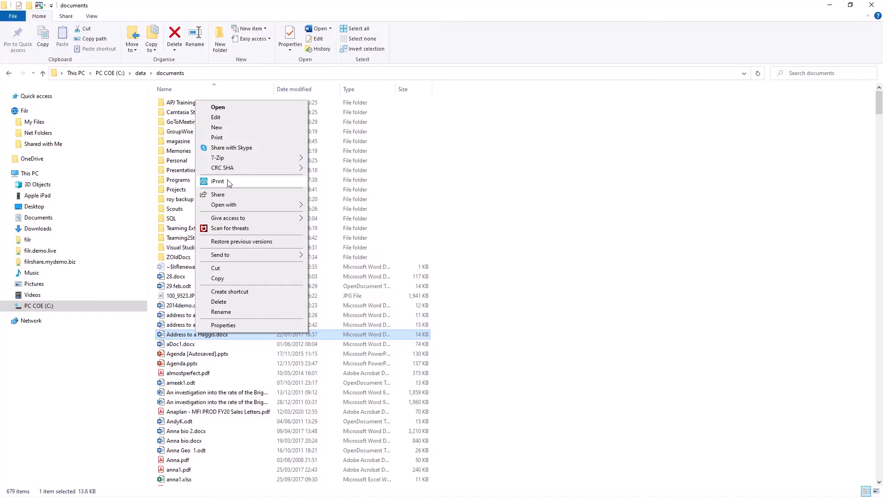
pyautogui.click(230, 183)
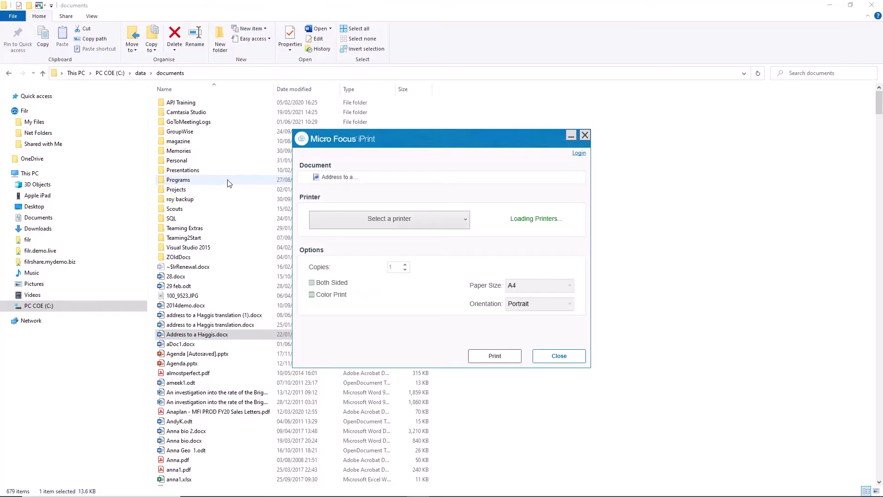
pyautogui.click(466, 221)
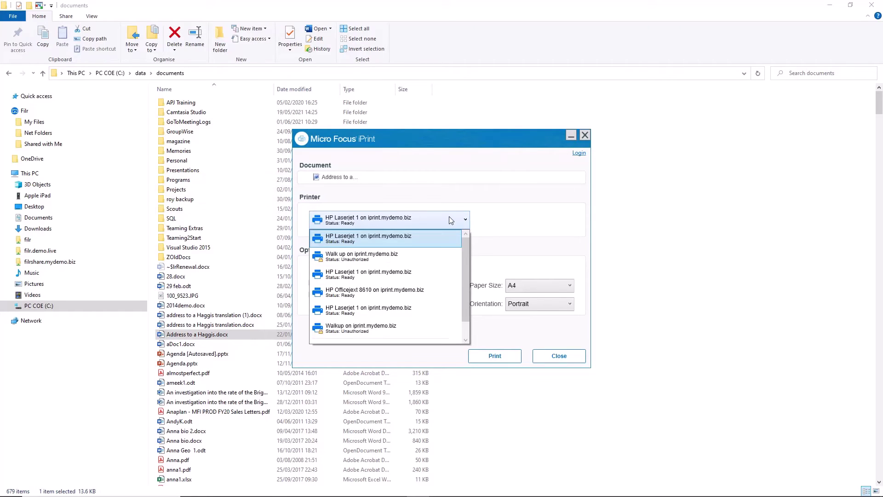
pyautogui.click(449, 217)
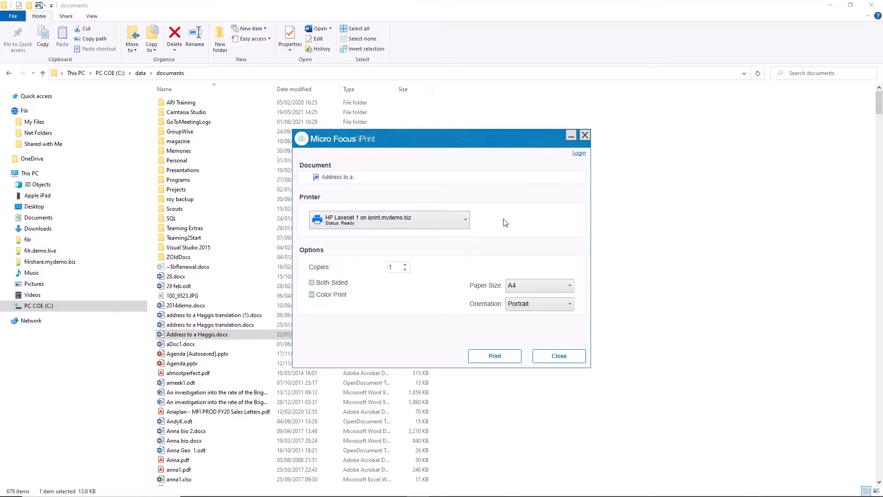
# Log in to the iprint.mydemo.biz server with the user name and account password.
pyautogui.click(578, 153)
pyautogui.click(438, 246)
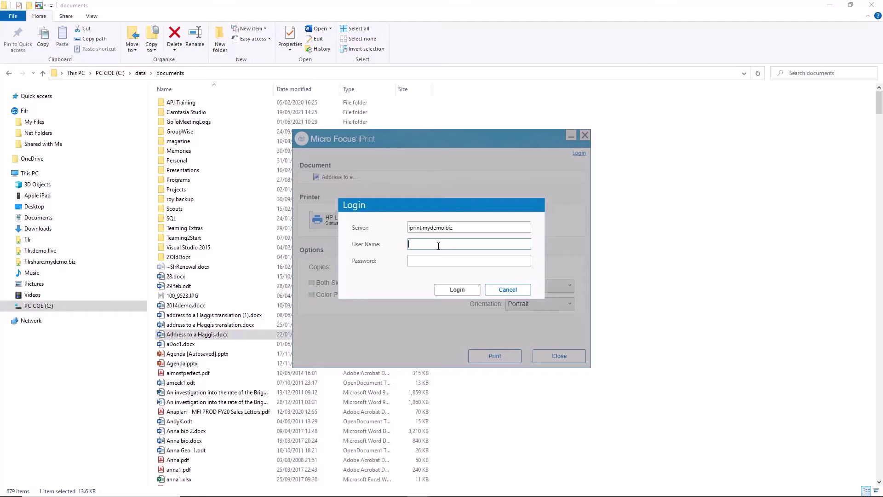
pyautogui.press('Tab')
pyautogui.write('•')
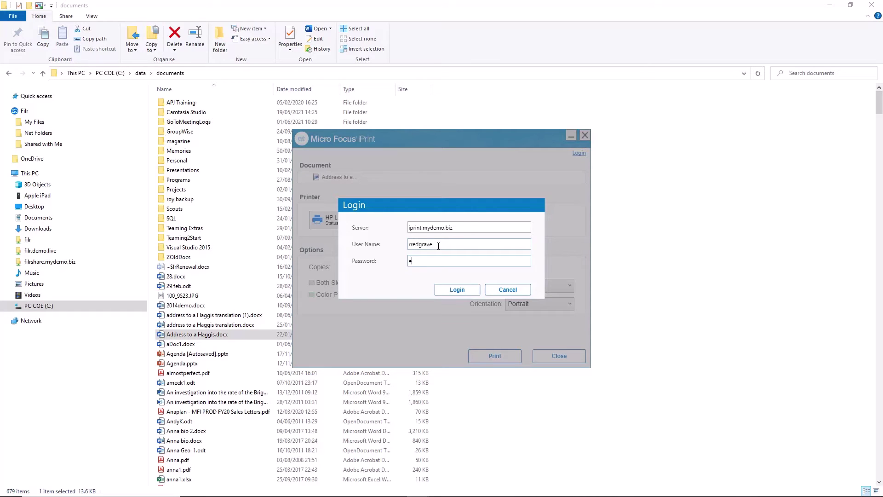
pyautogui.write('•••••')
pyautogui.press('Return')
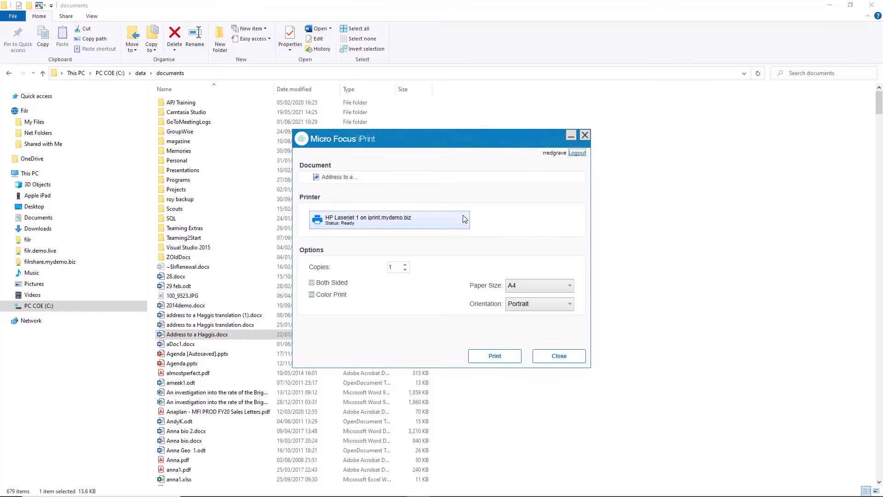
# Print Address to a Haggis.docx double-sided to Walkup on iprint.mydemo.biz and close the status report.
pyautogui.click(465, 219)
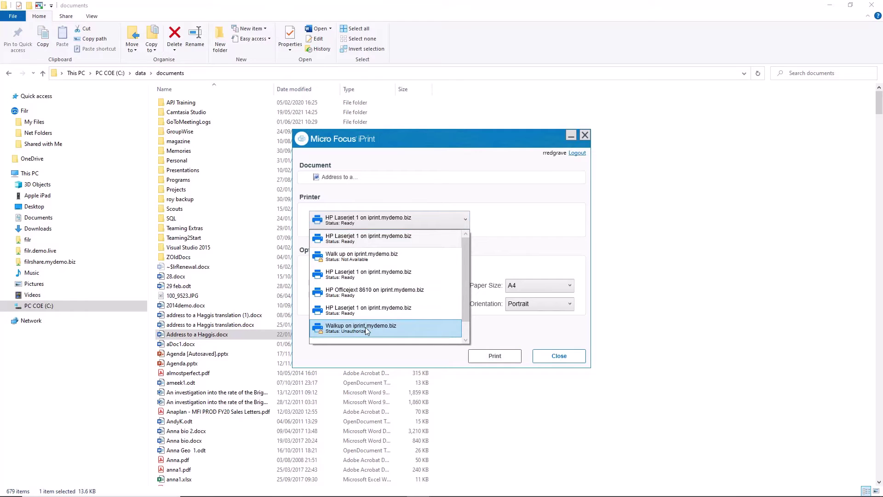
pyautogui.click(368, 331)
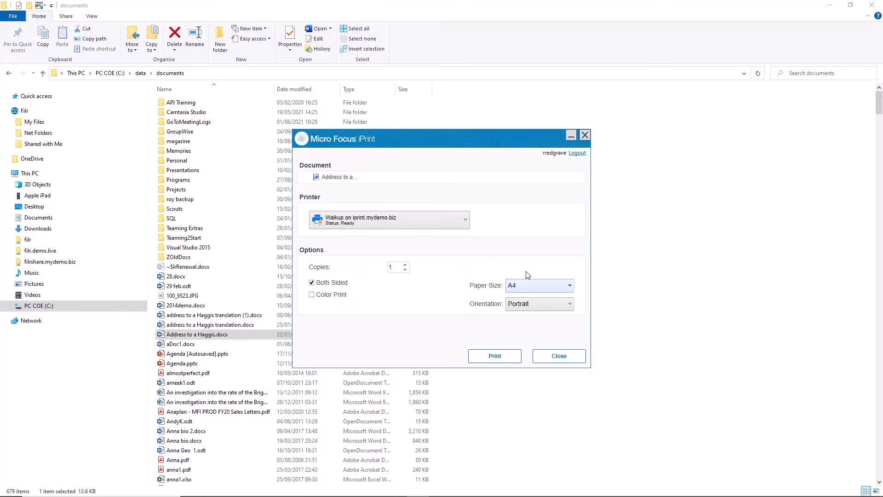
pyautogui.click(496, 357)
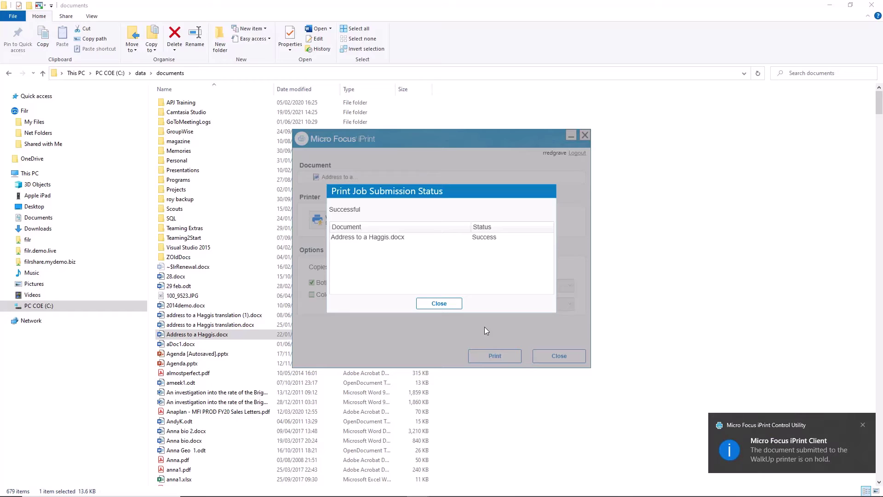
pyautogui.click(453, 306)
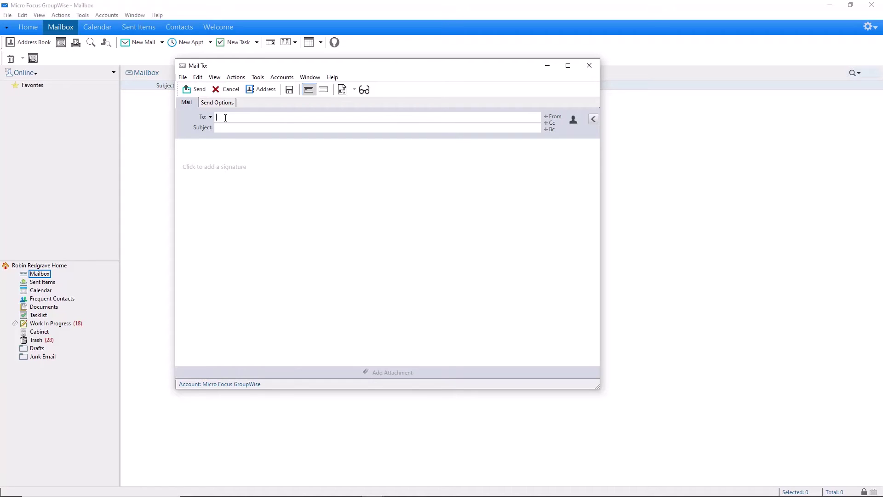
# Address the new mail to HP Laserjet with the subject 'test'.
pyautogui.write('hp')
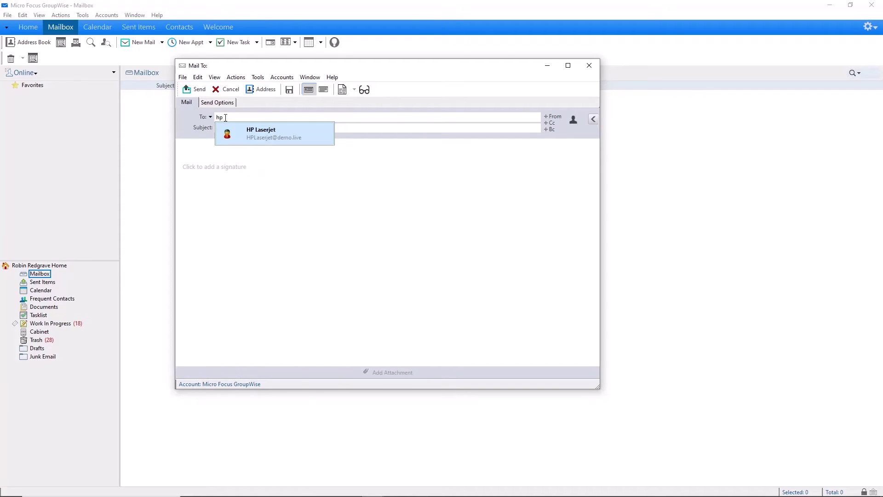
pyautogui.click(264, 132)
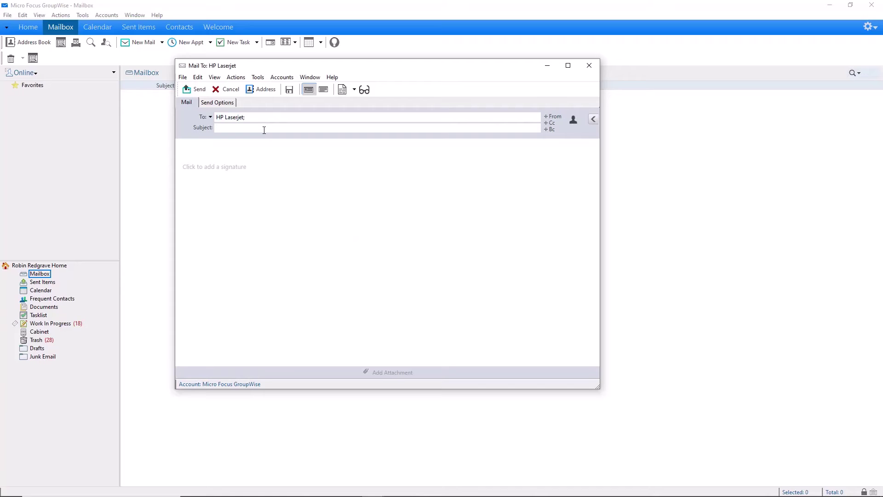
pyautogui.write('test')
# Attach Telemetry_Jan2022.xlsx to the mail and send it to the printer.
pyautogui.click(384, 373)
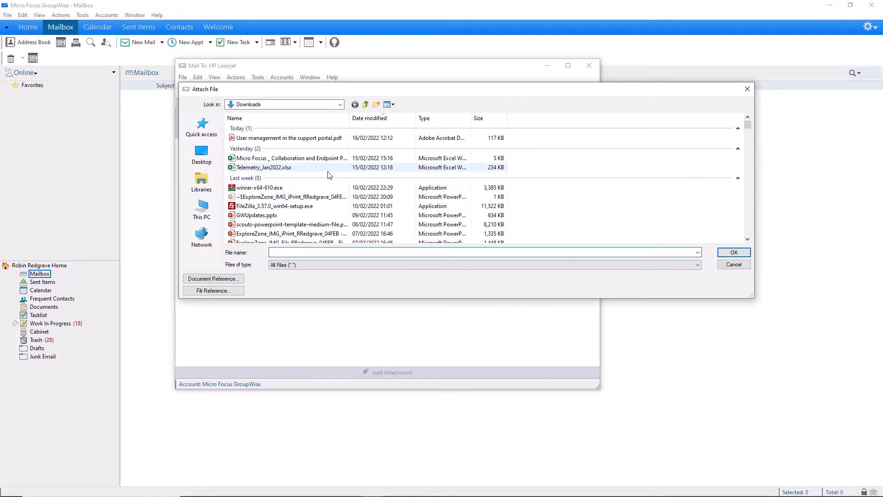
pyautogui.click(271, 168)
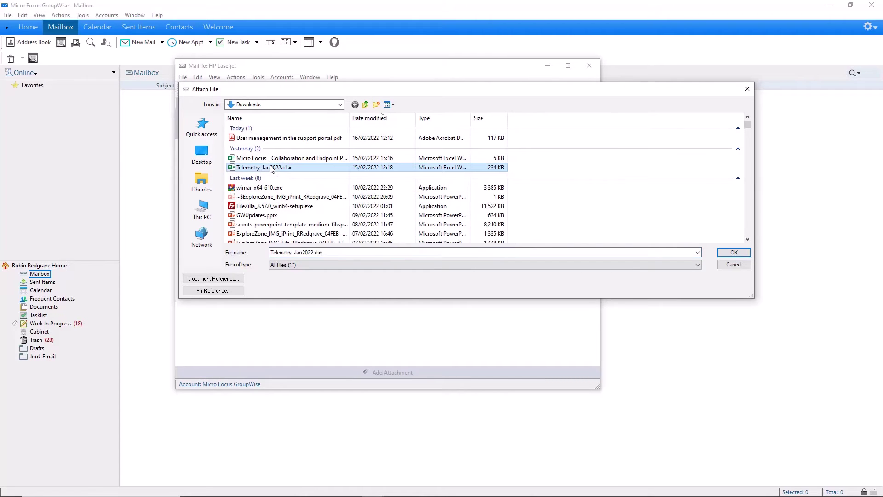
pyautogui.doubleClick(271, 169)
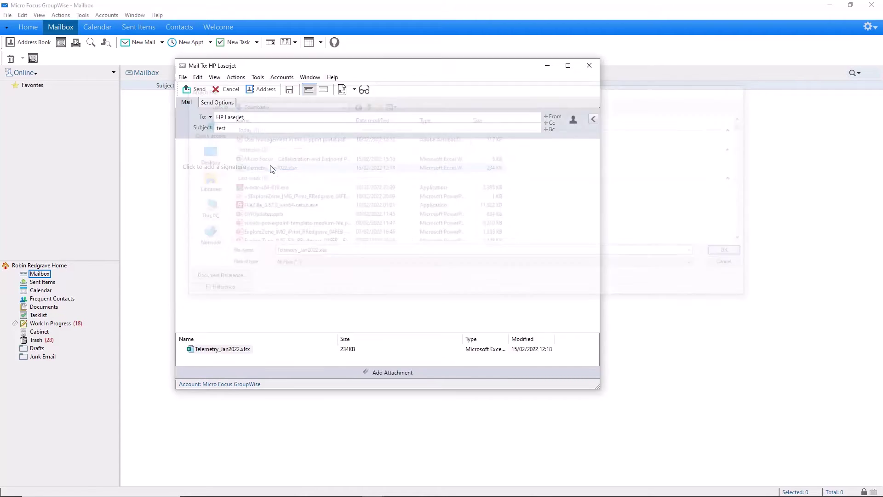
pyautogui.click(199, 89)
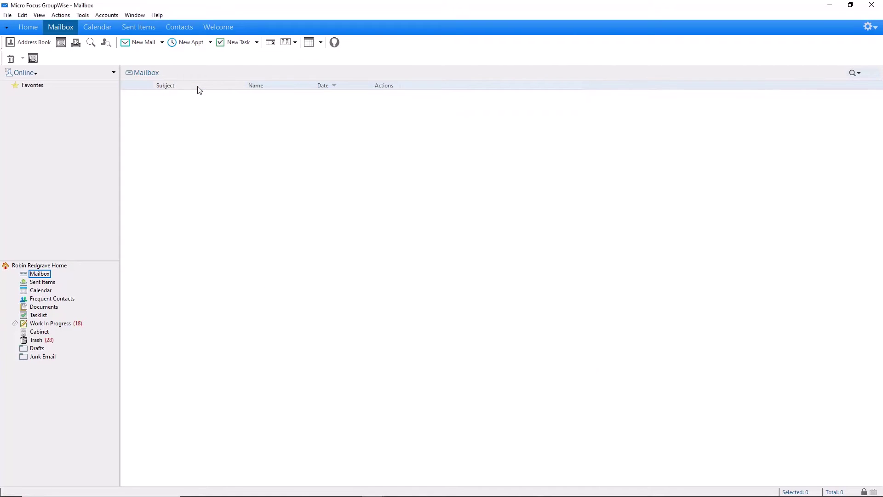